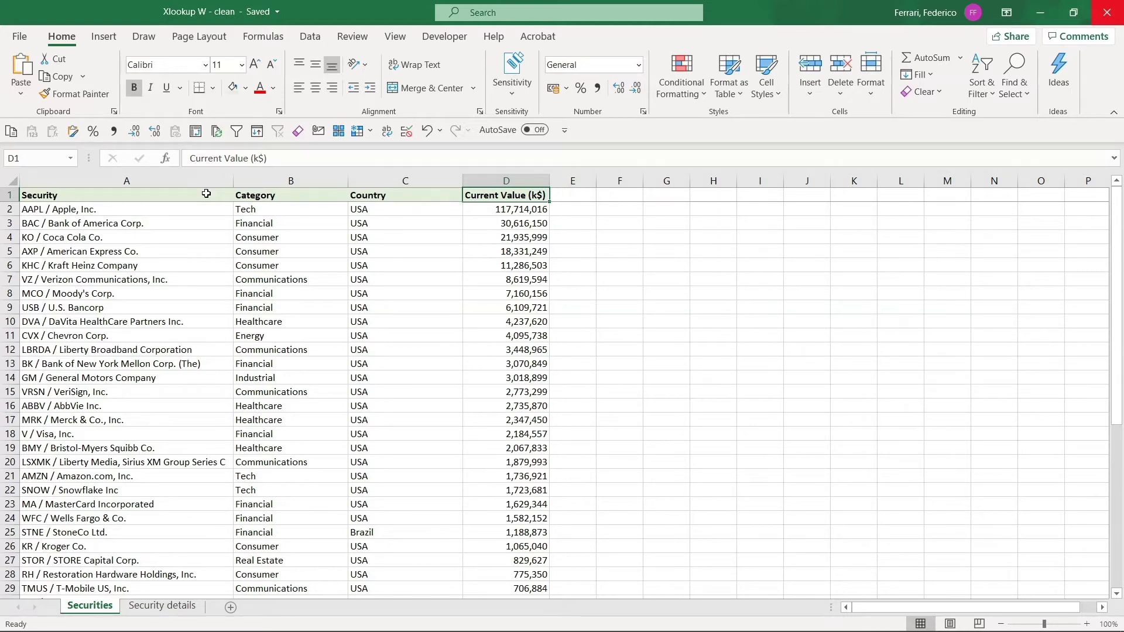
# Remove the trailing period from the Apple security name in A2 of the Securities sheet.
pyautogui.press('Left')
pyautogui.press('Left')
pyautogui.press('Left')
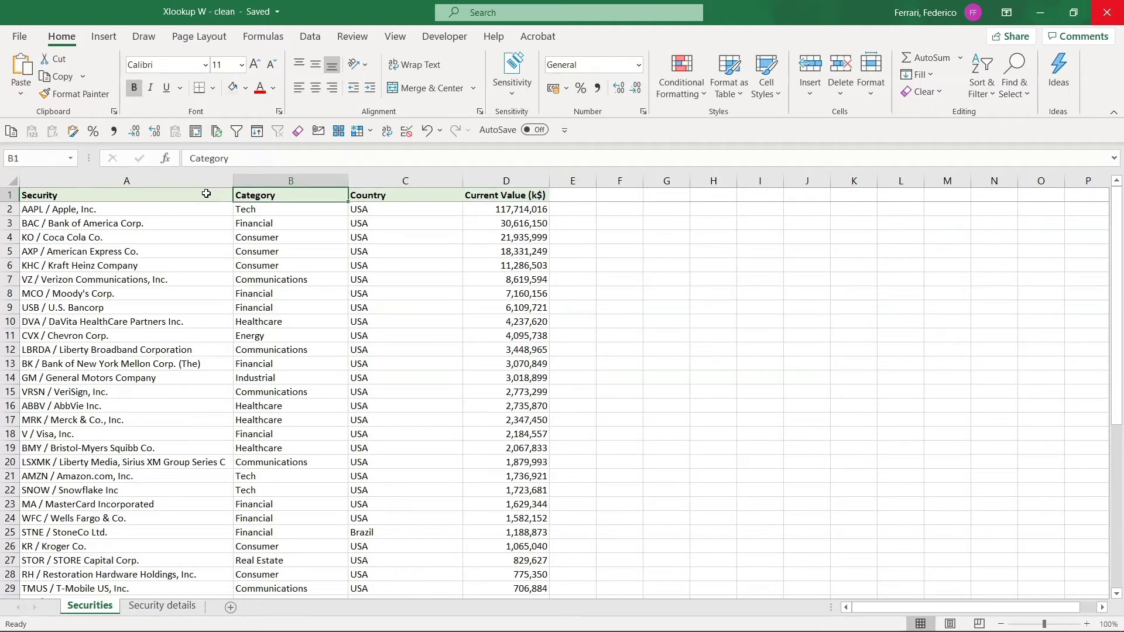
pyautogui.press('Down')
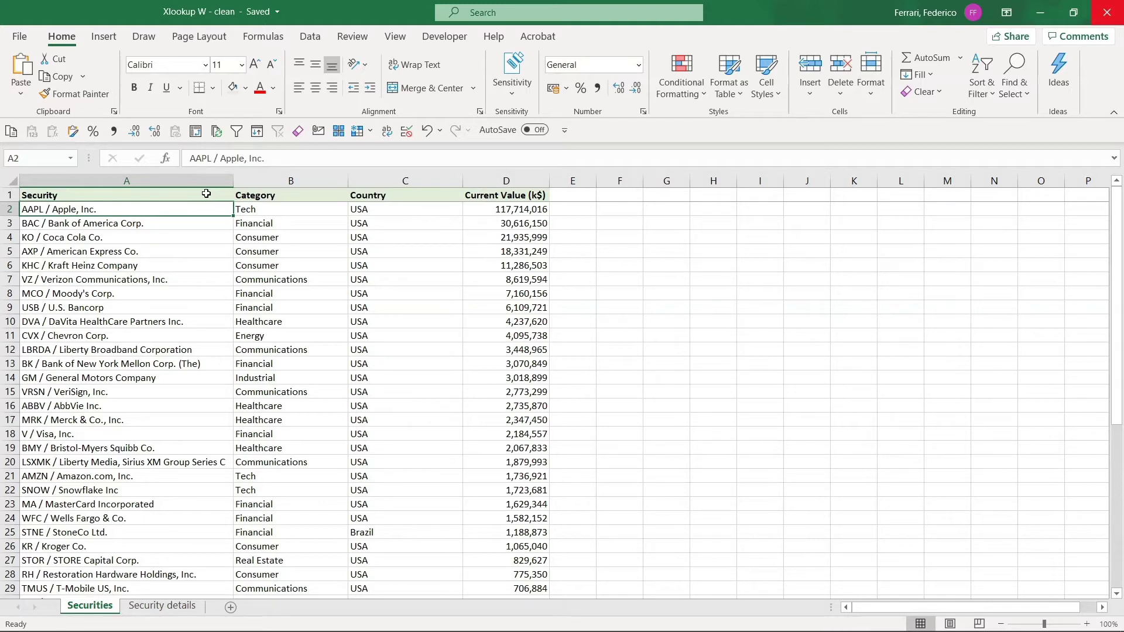
pyautogui.press('F2')
pyautogui.press('BackSpace')
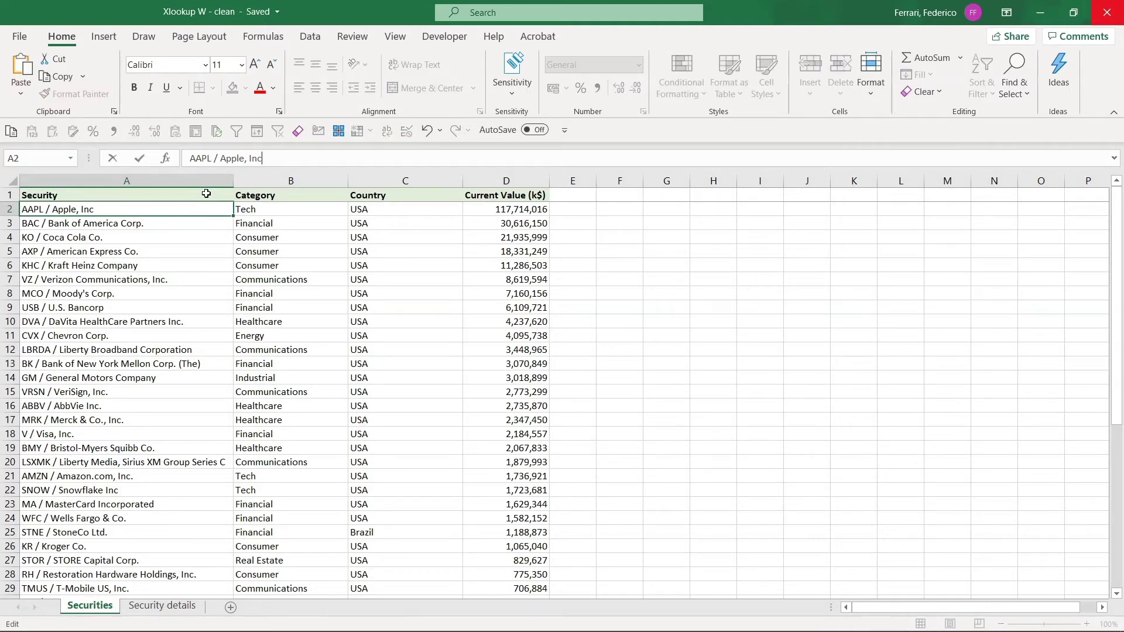
pyautogui.press('Return')
# Examine the XLOOKUP formula in B2 and compare the Apple name with its entry in A2 of the Security details sheet.
pyautogui.press('Up')
pyautogui.press('Right')
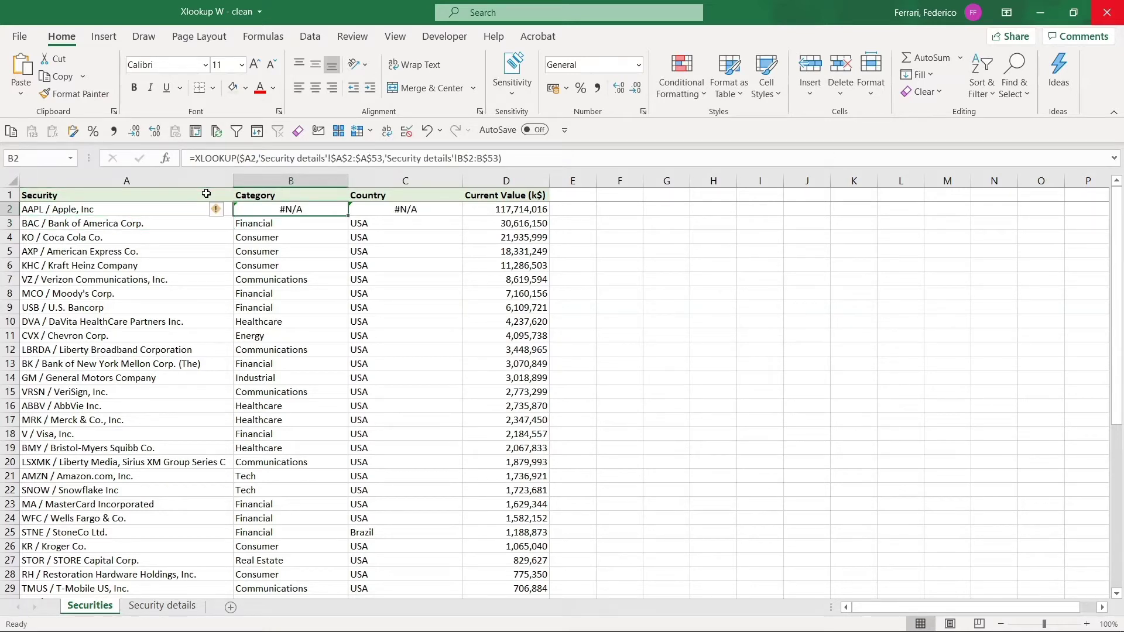
pyautogui.press('Right')
pyautogui.press('Left')
pyautogui.press('F2')
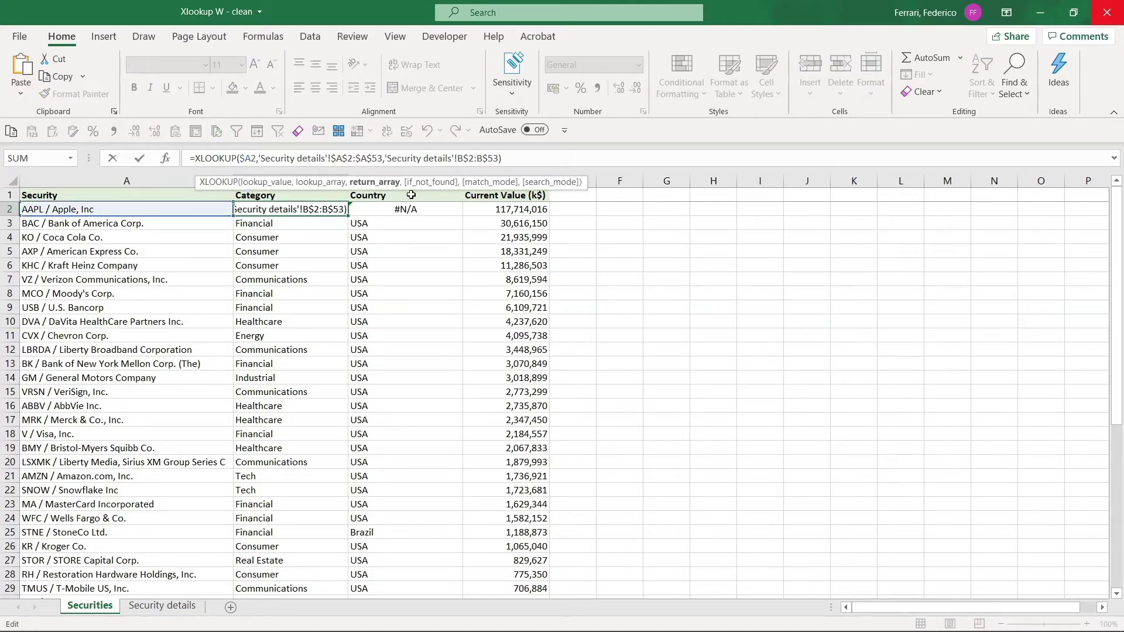
pyautogui.press('Escape')
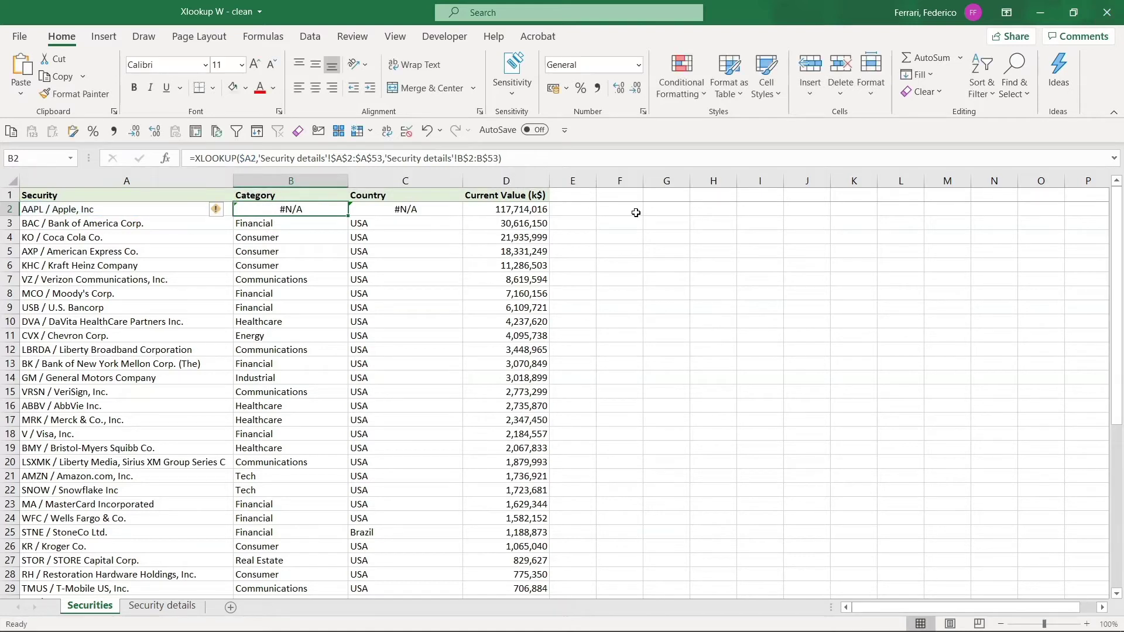
pyautogui.hotkey('ctrl', 'pagedown')
pyautogui.press('Left')
pyautogui.press('Left')
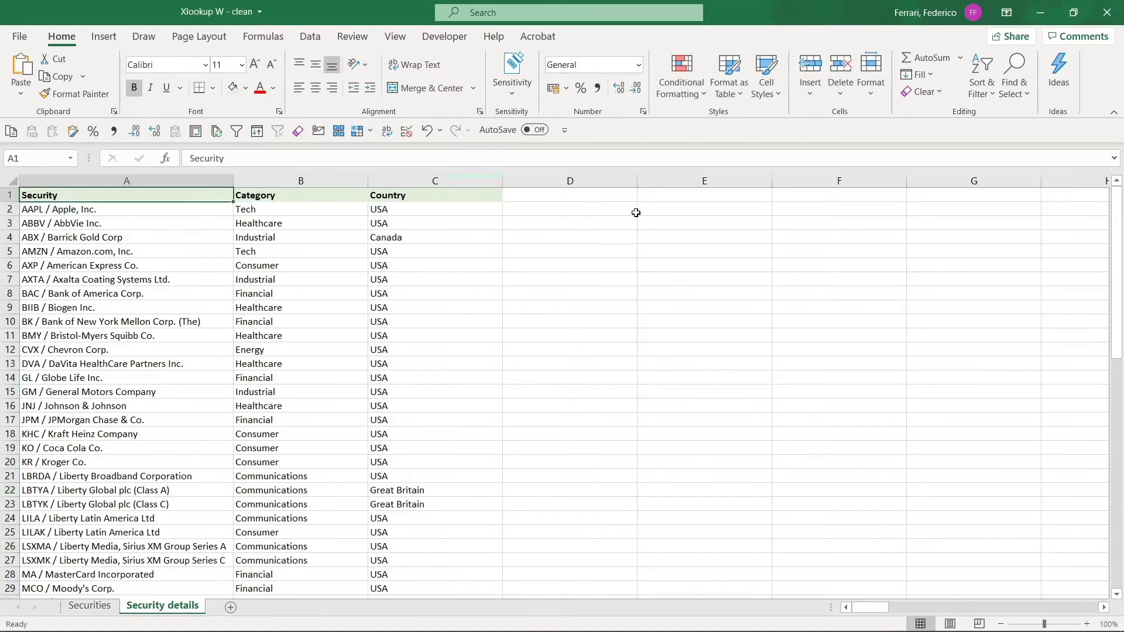
pyautogui.press('Down')
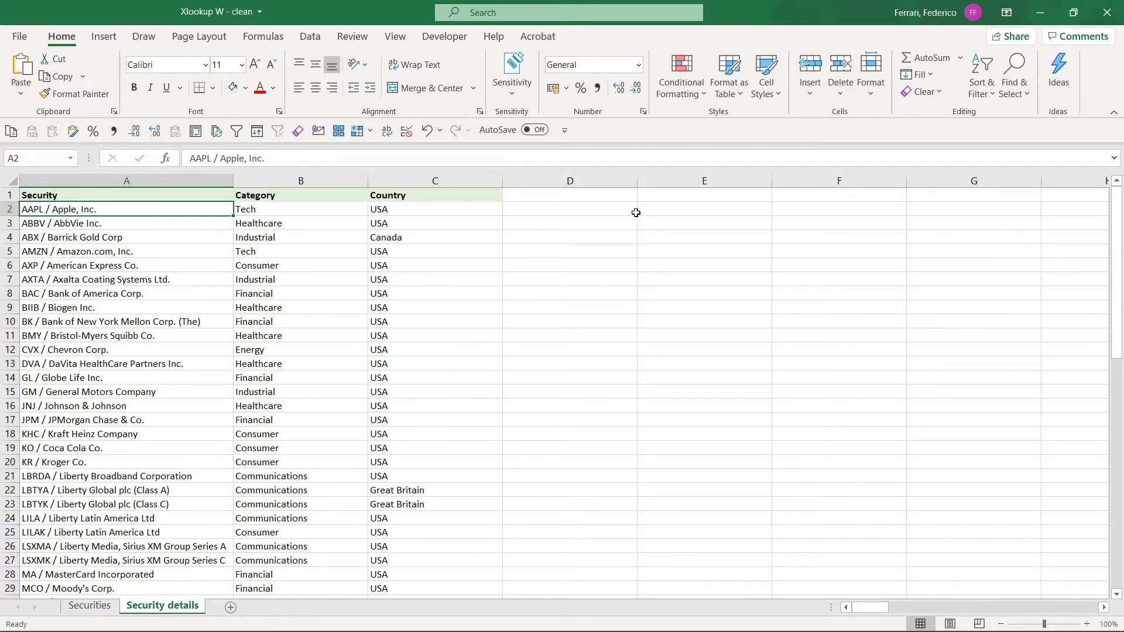
pyautogui.hotkey('ctrl', 'pageup')
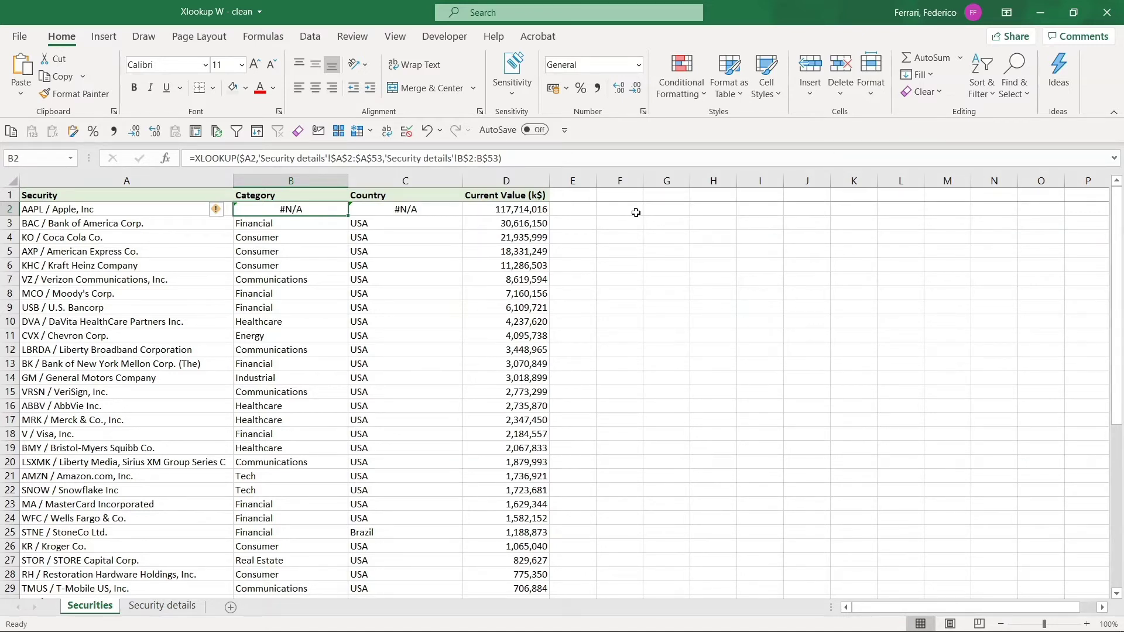
# Remove the trailing periods from the Bank of America, Coca Cola and American Express names in A3:A5 of the Securities sheet.
pyautogui.press('Left')
pyautogui.press('Down')
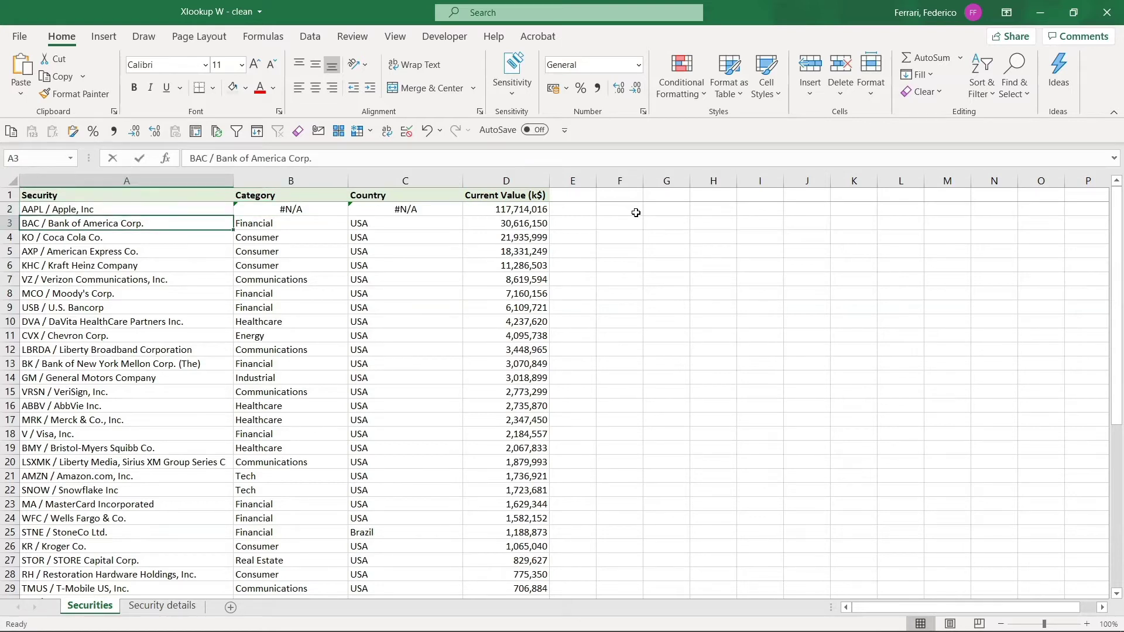
pyautogui.press('F2')
pyautogui.press('BackSpace')
pyautogui.press('Return')
pyautogui.press('F2')
pyautogui.press('BackSpace')
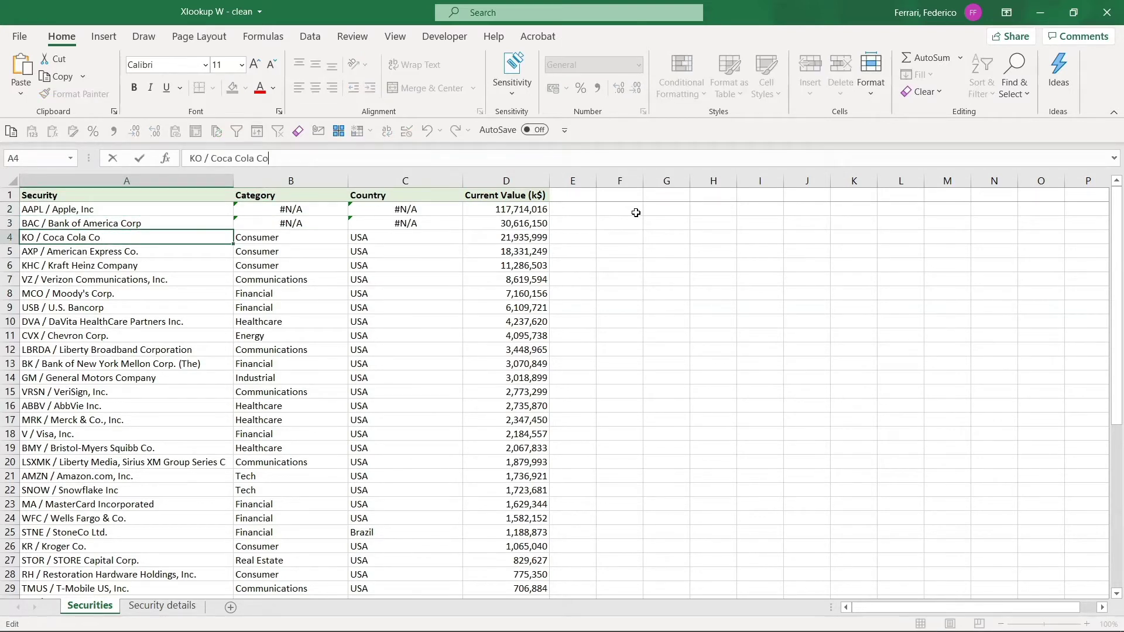
pyautogui.press('Return')
pyautogui.press('F2')
pyautogui.press('BackSpace')
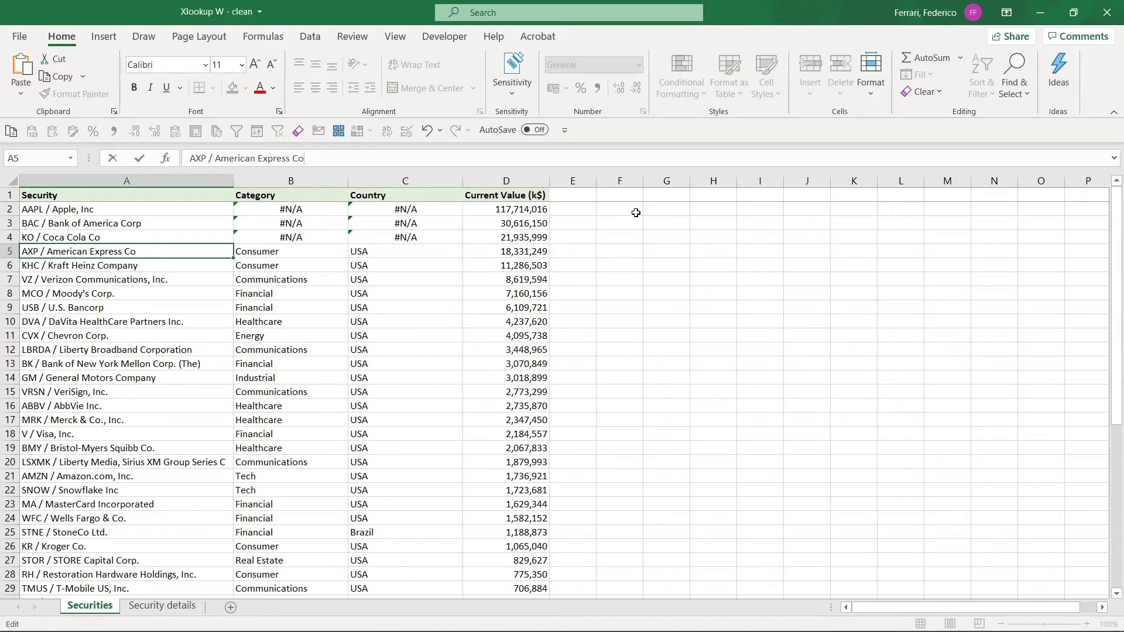
pyautogui.press('Return')
pyautogui.press('Return')
pyautogui.press('Up')
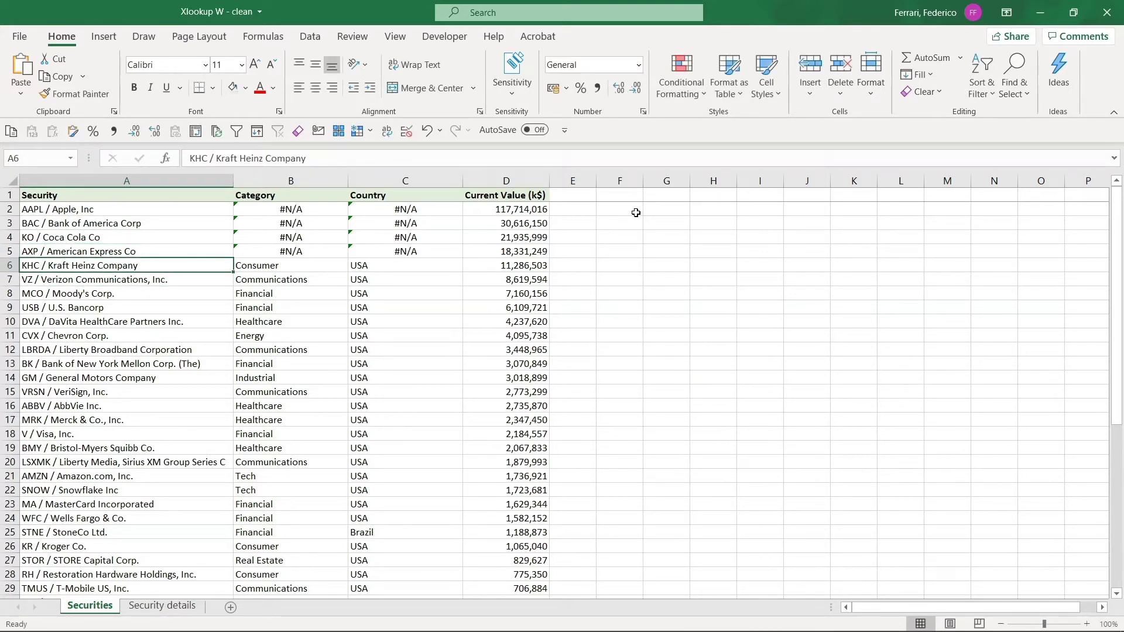
# Remove the trailing periods from the Verizon and Moody's security names in A7 and A8.
pyautogui.press('Return')
pyautogui.press('F2')
pyautogui.press('BackSpace')
pyautogui.press('Return')
pyautogui.press('F2')
pyautogui.press('BackSpace')
pyautogui.press('Return')
pyautogui.press('Down')
pyautogui.press('Down')
pyautogui.press('Down')
pyautogui.press('Down')
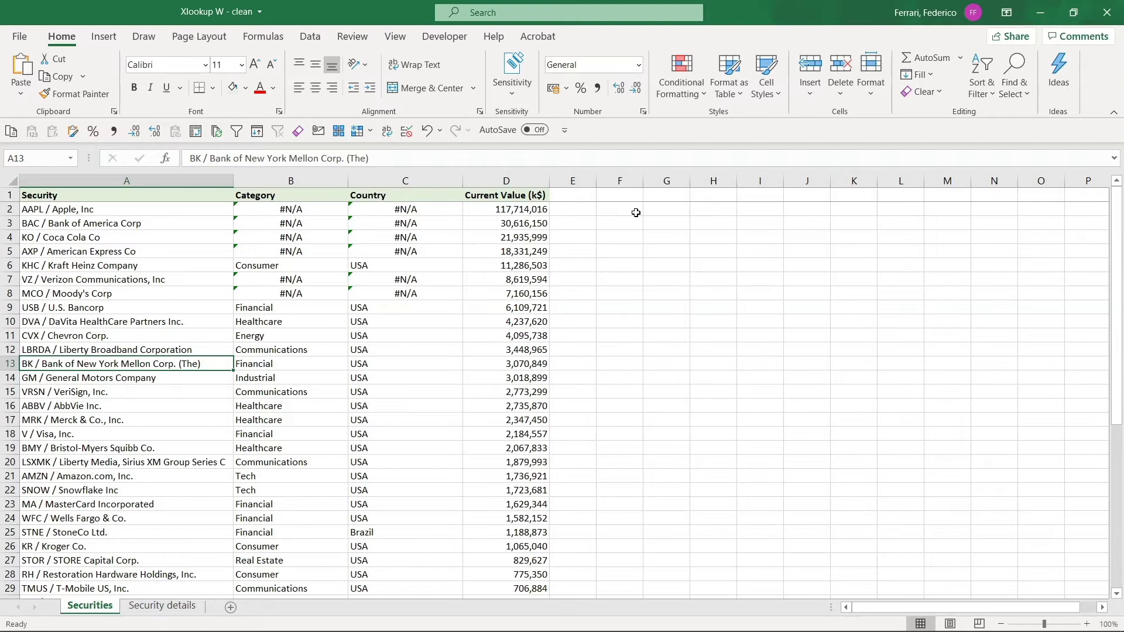
# Append the wildcard &"*" to the $A2 lookup value in the XLOOKUP formula in B2.
pyautogui.press('Up')
pyautogui.press('Up')
pyautogui.press('Up')
pyautogui.press('Up')
pyautogui.press('Up')
pyautogui.press('Up')
pyautogui.press('Up')
pyautogui.press('Up')
pyautogui.press('Up')
pyautogui.press('Up')
pyautogui.press('Up')
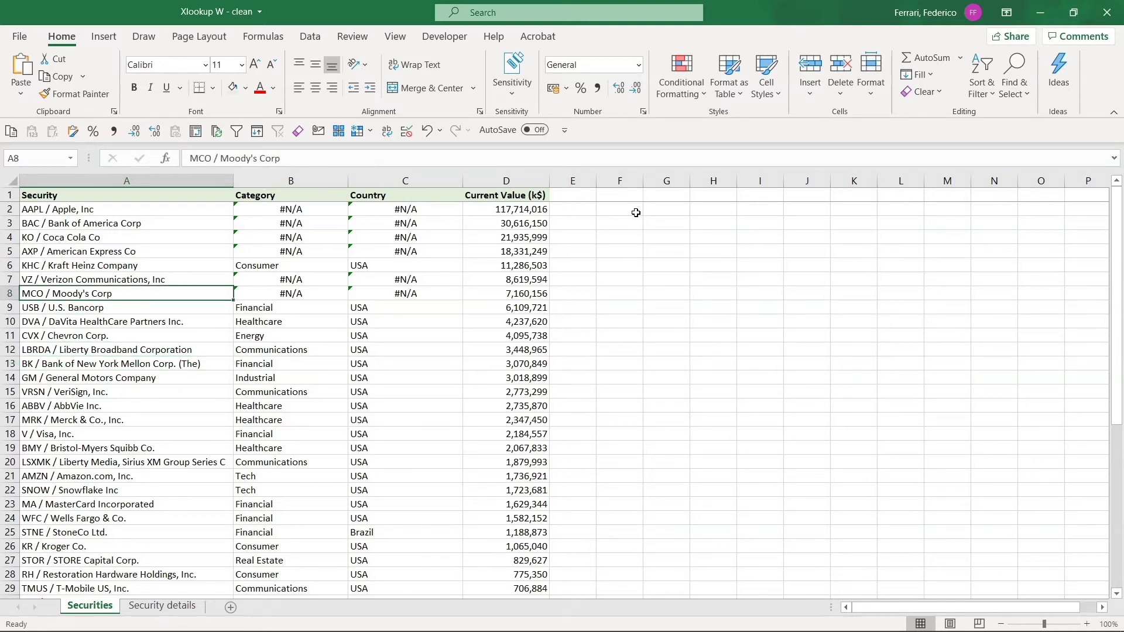
pyautogui.press('Right')
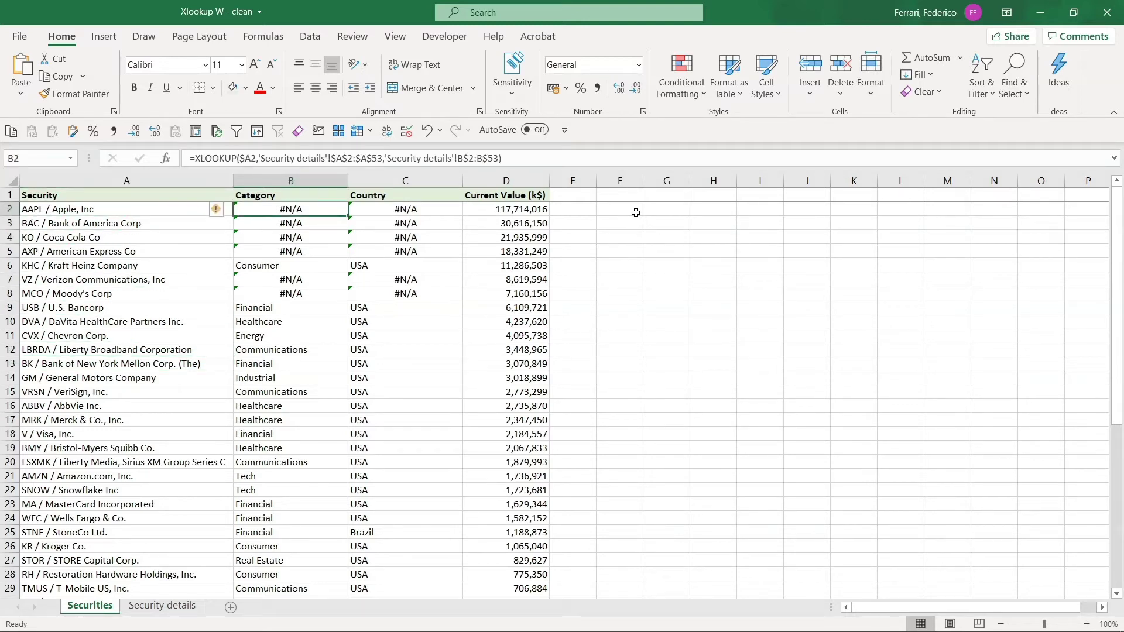
pyautogui.press('F2')
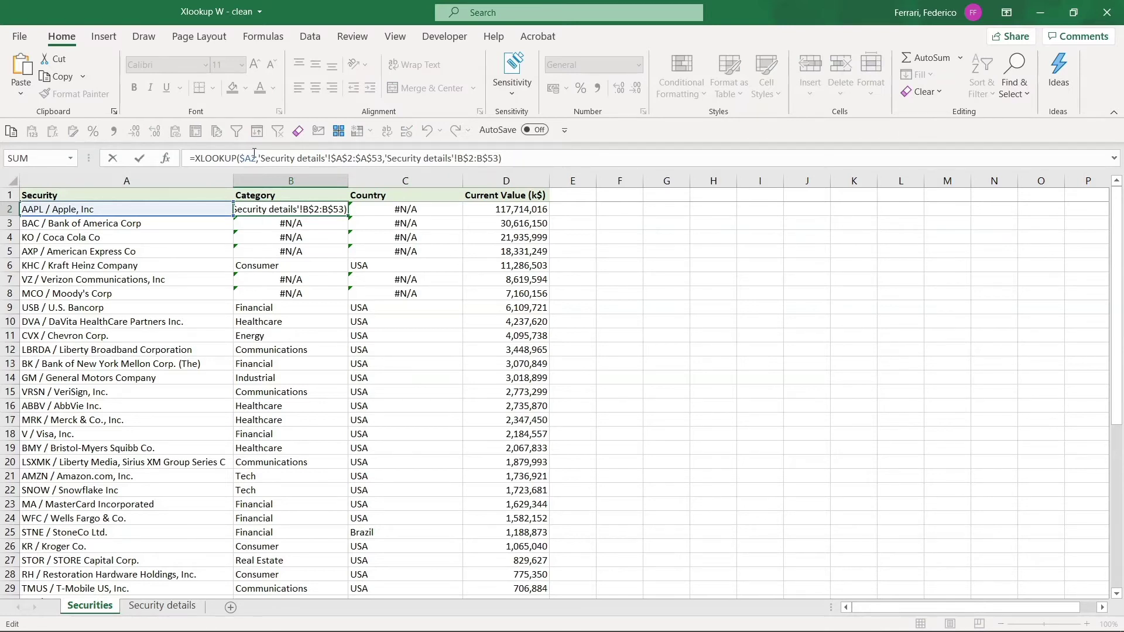
pyautogui.click(256, 157)
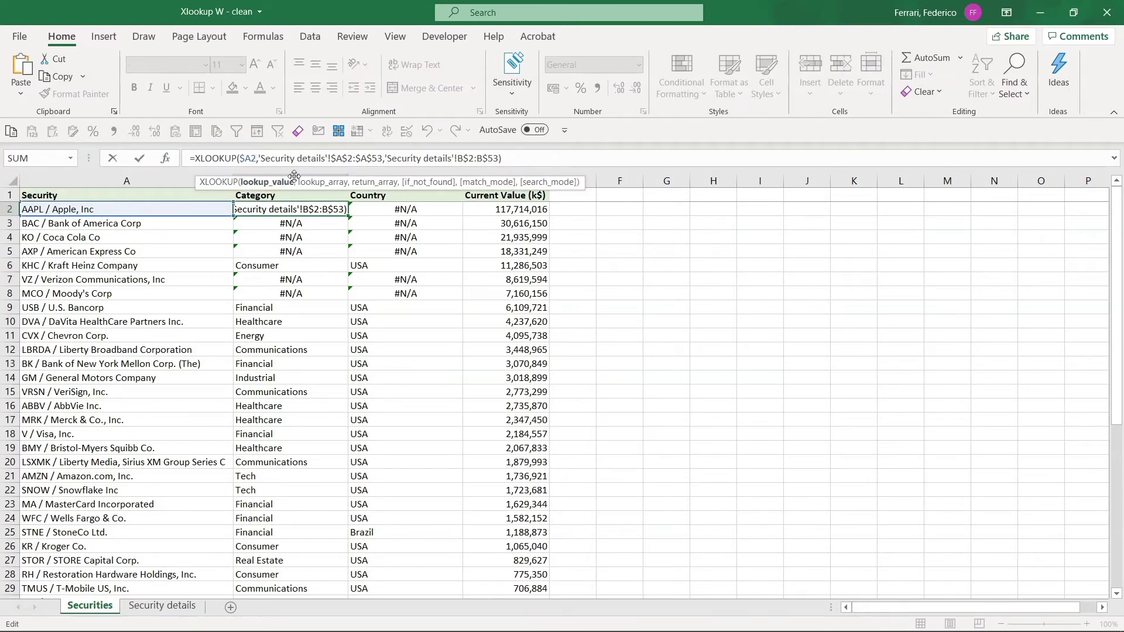
pyautogui.write('&"*"')
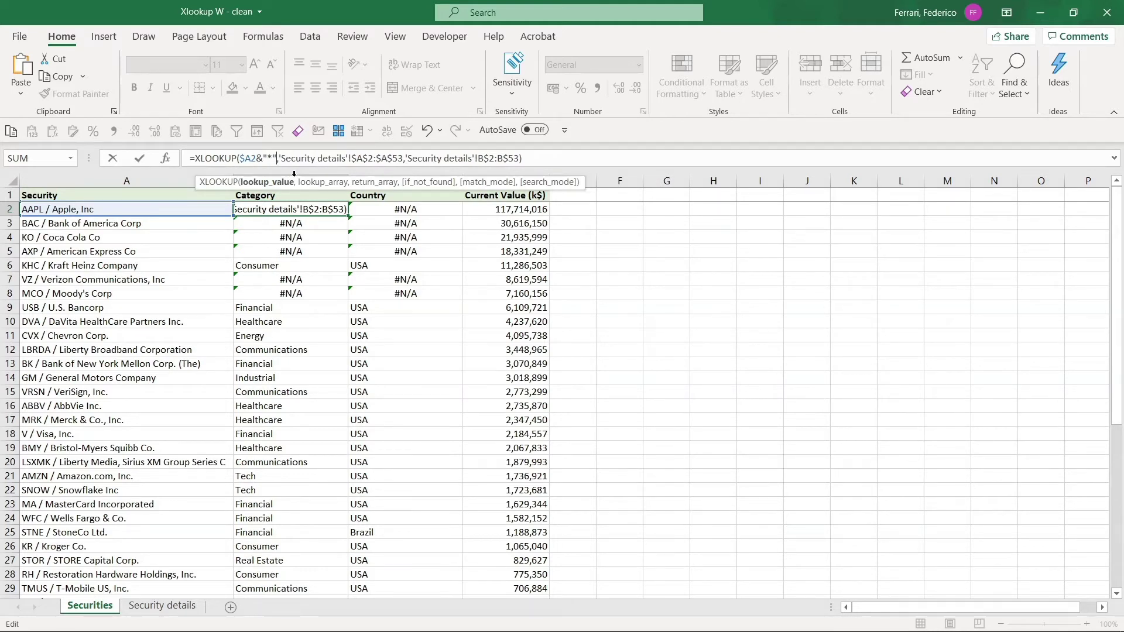
pyautogui.hotkey('ctrl', 'Return')
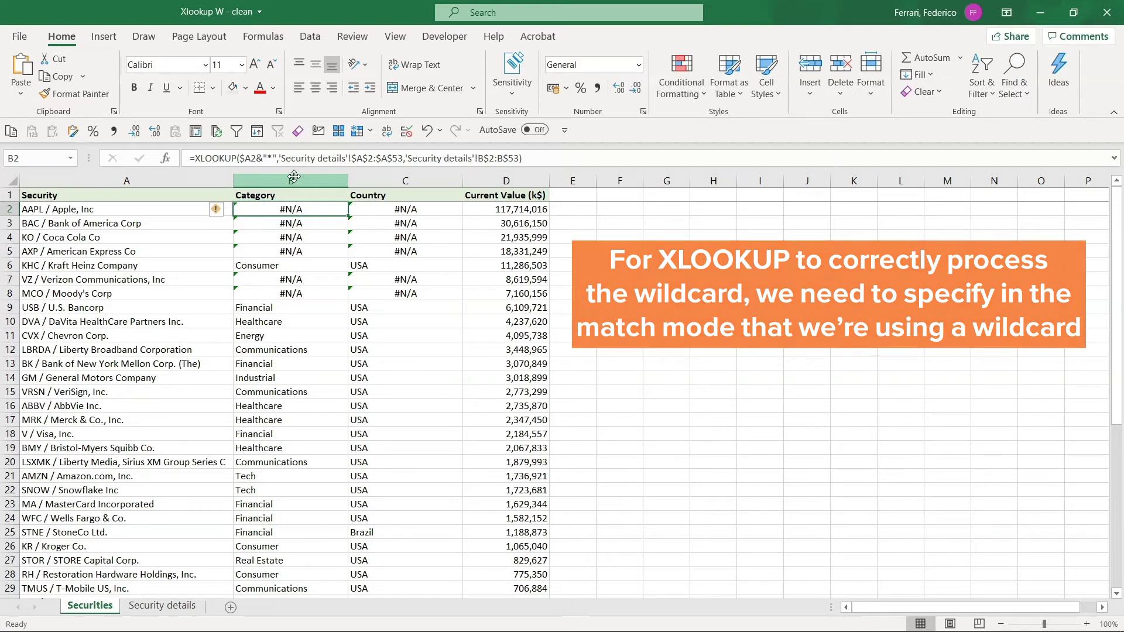
# Set B2's XLOOKUP match mode to 2 (wildcard character match), leaving if_not_found empty, and fill the formula down the Category column.
pyautogui.press('F2')
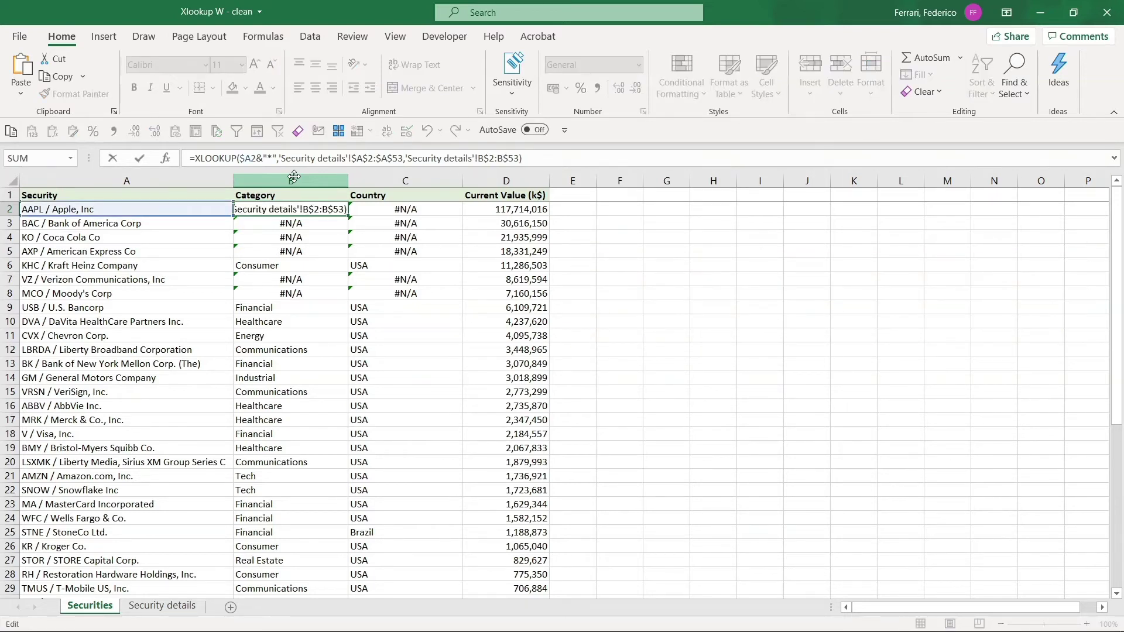
pyautogui.press('Left')
pyautogui.write(',')
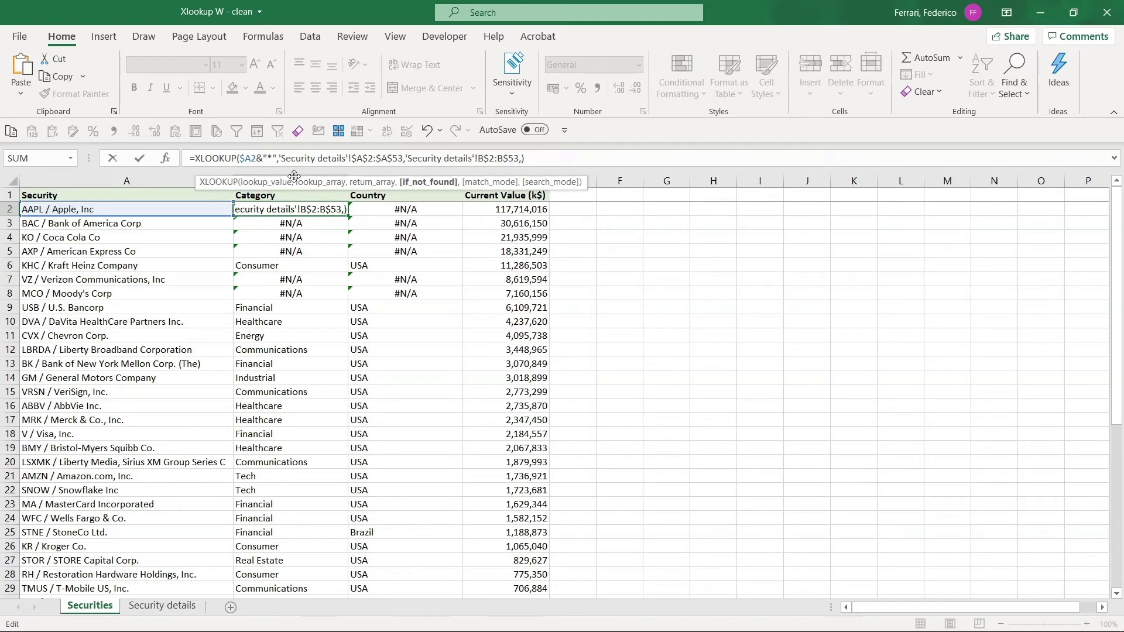
pyautogui.write(',')
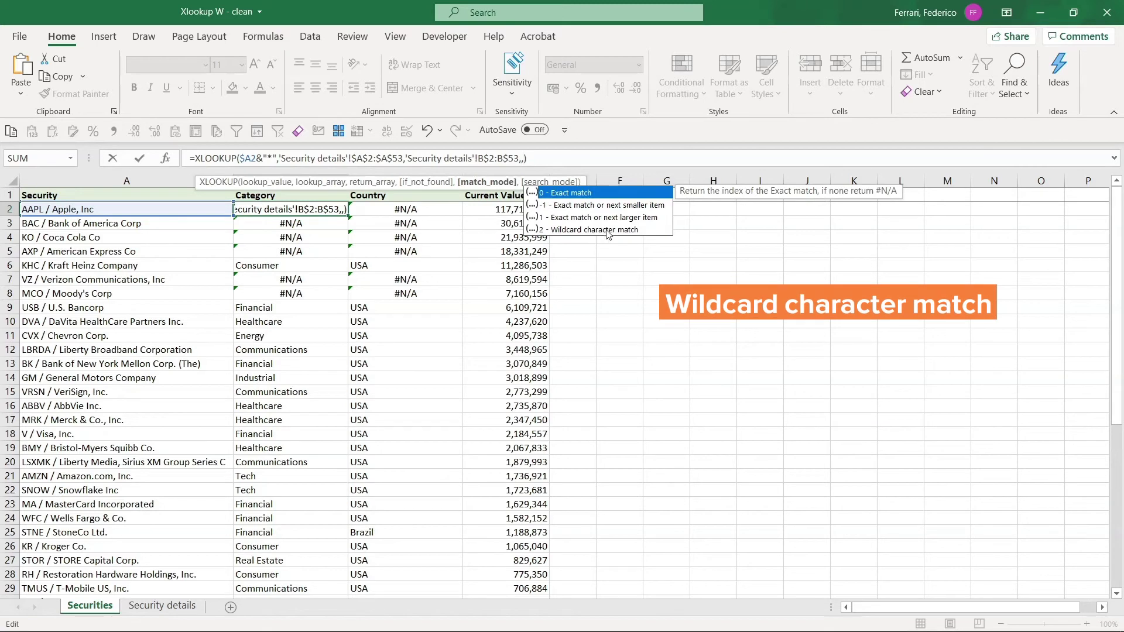
pyautogui.write('2')
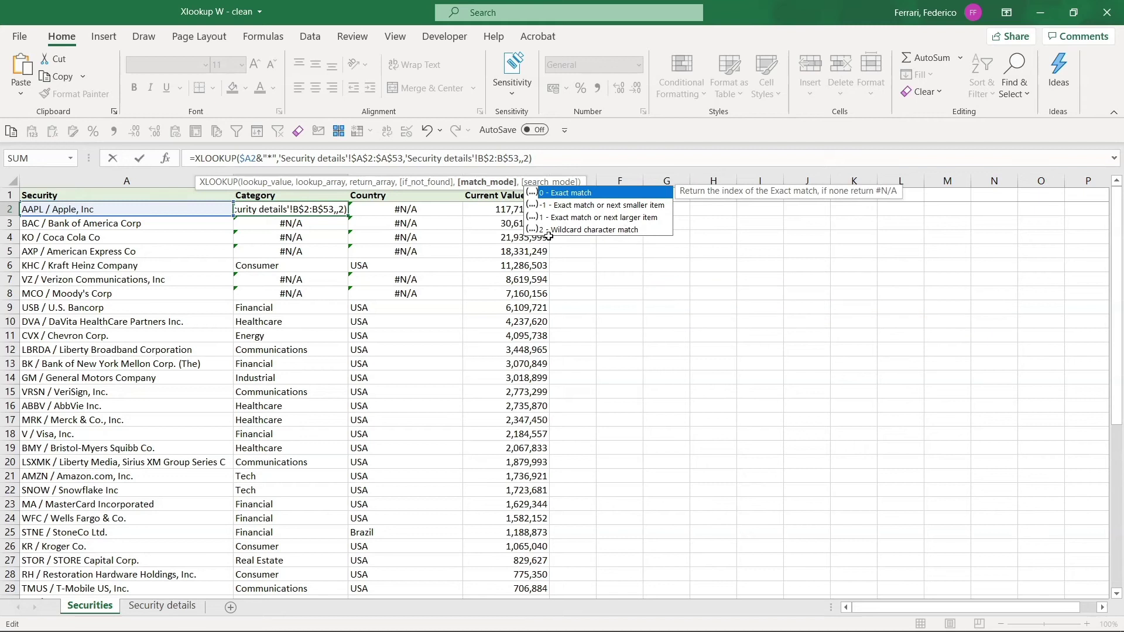
pyautogui.press('Return')
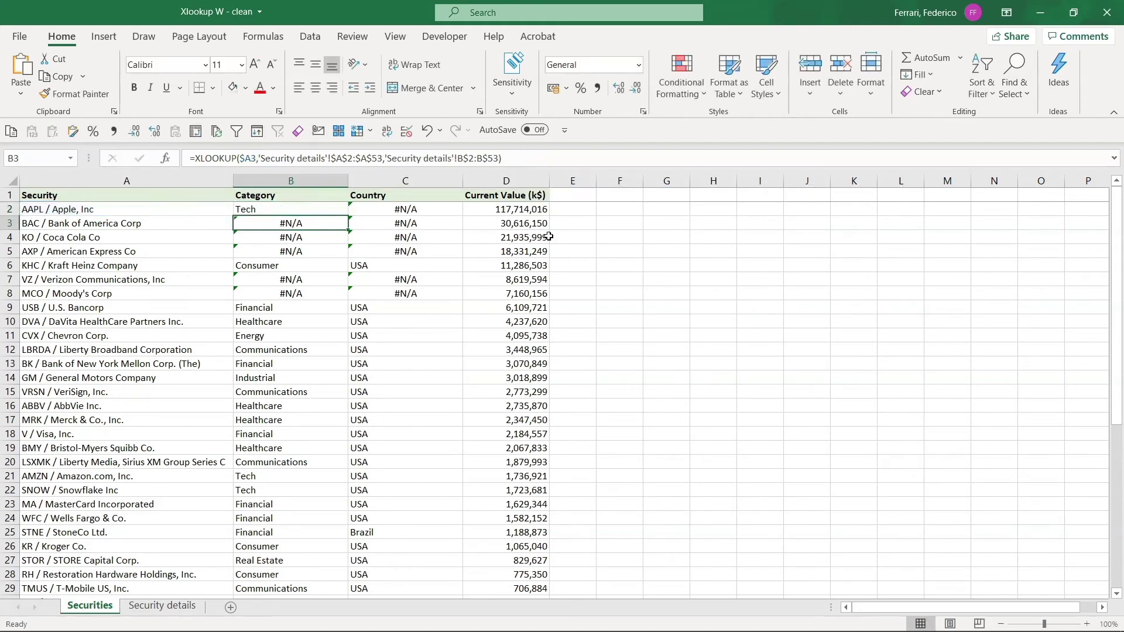
pyautogui.press('Up')
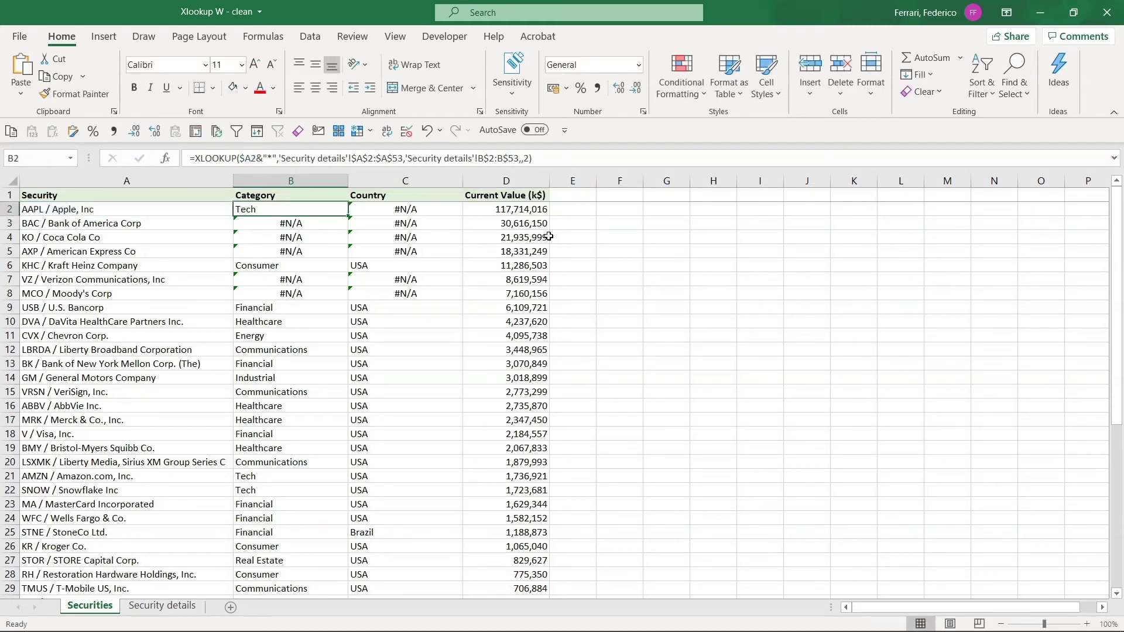
pyautogui.doubleClick(348, 216)
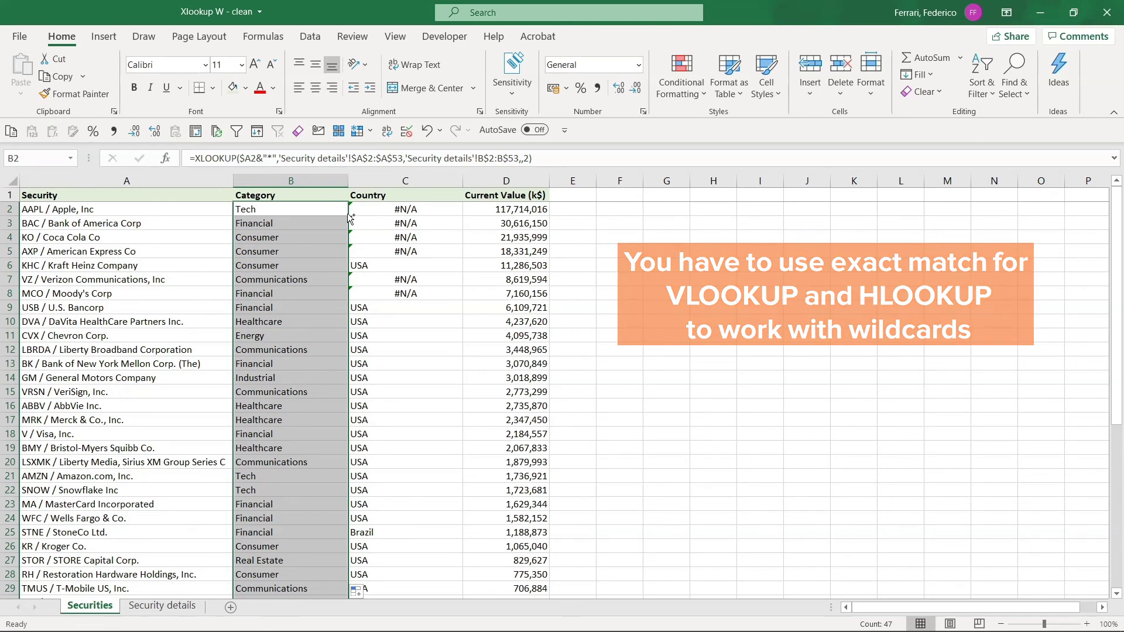
# Begin a VLOOKUP formula in C2 with the lookup value A2&"*".
pyautogui.click(350, 215)
pyautogui.write('=vlo')
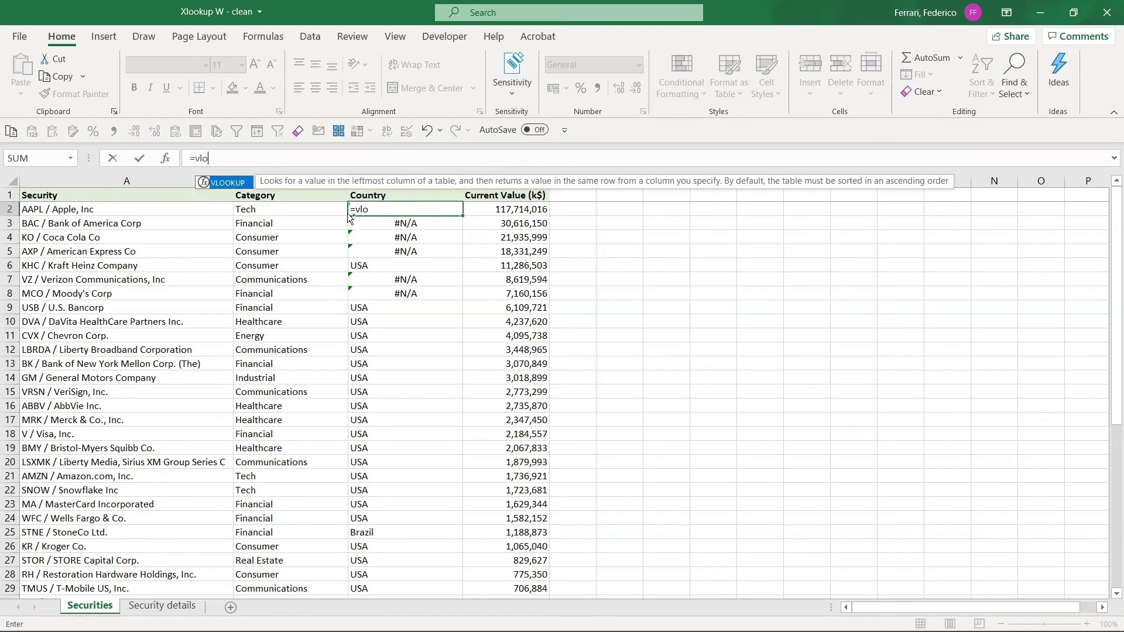
pyautogui.press('Tab')
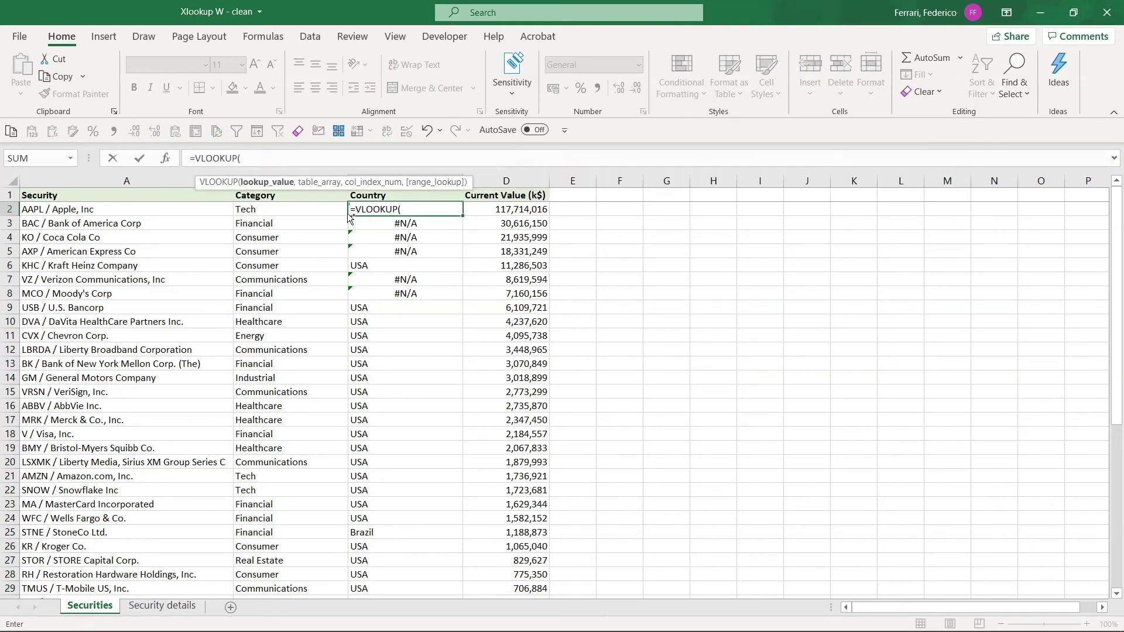
pyautogui.press('Left')
pyautogui.press('Left')
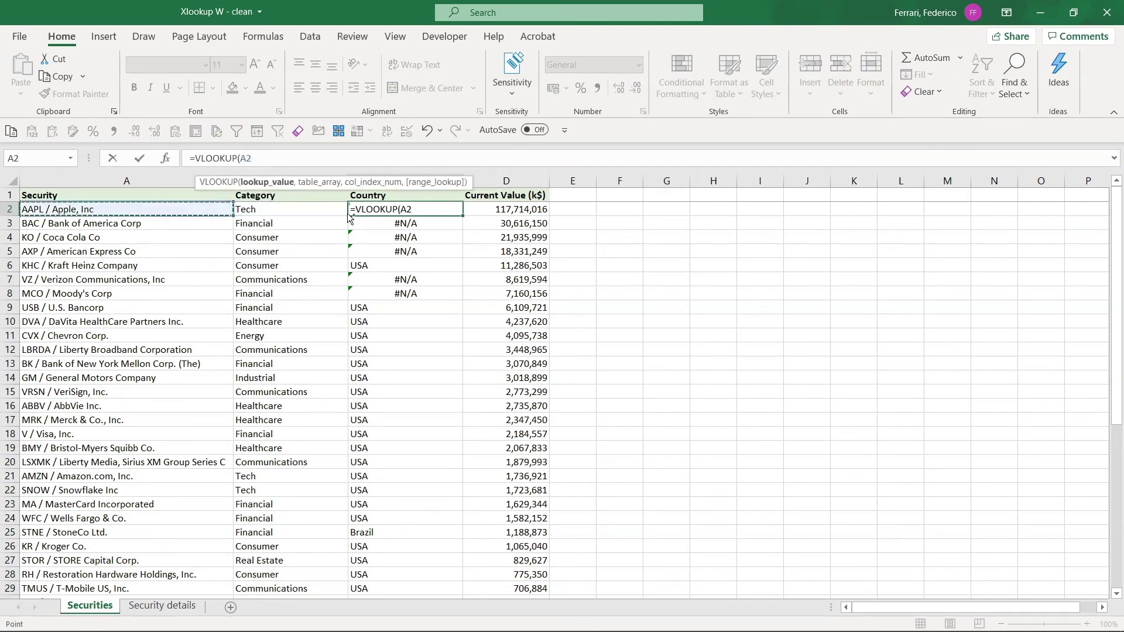
pyautogui.write('&"*",')
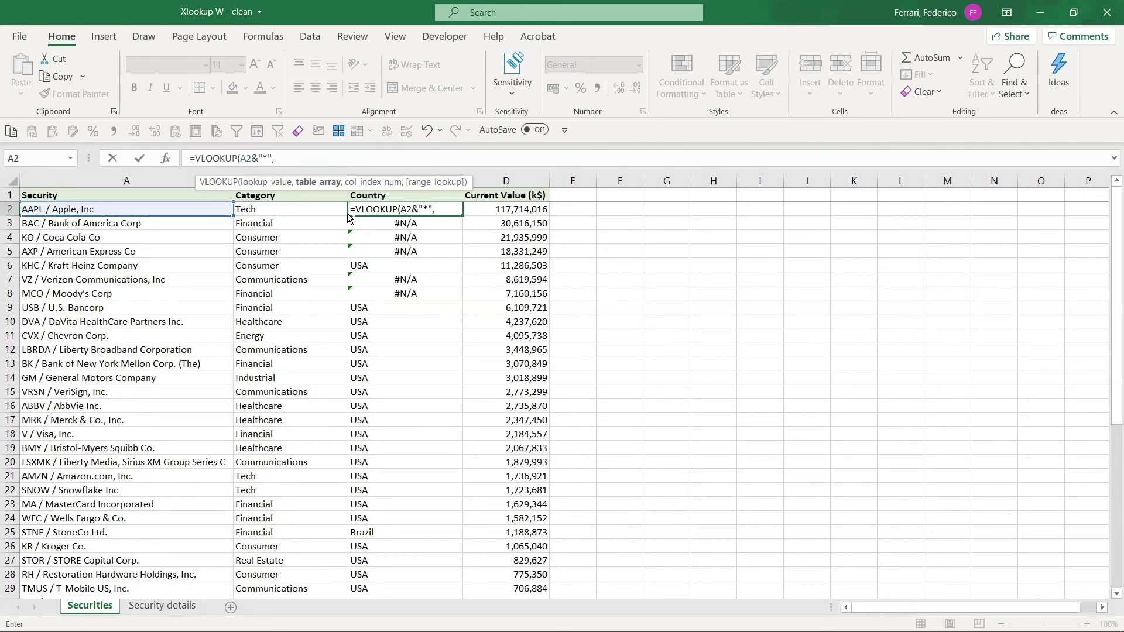
# Specify the absolute range $A$2:$C$53 on the Security details sheet as the VLOOKUP table array.
pyautogui.hotkey('ctrl', 'pagedown')
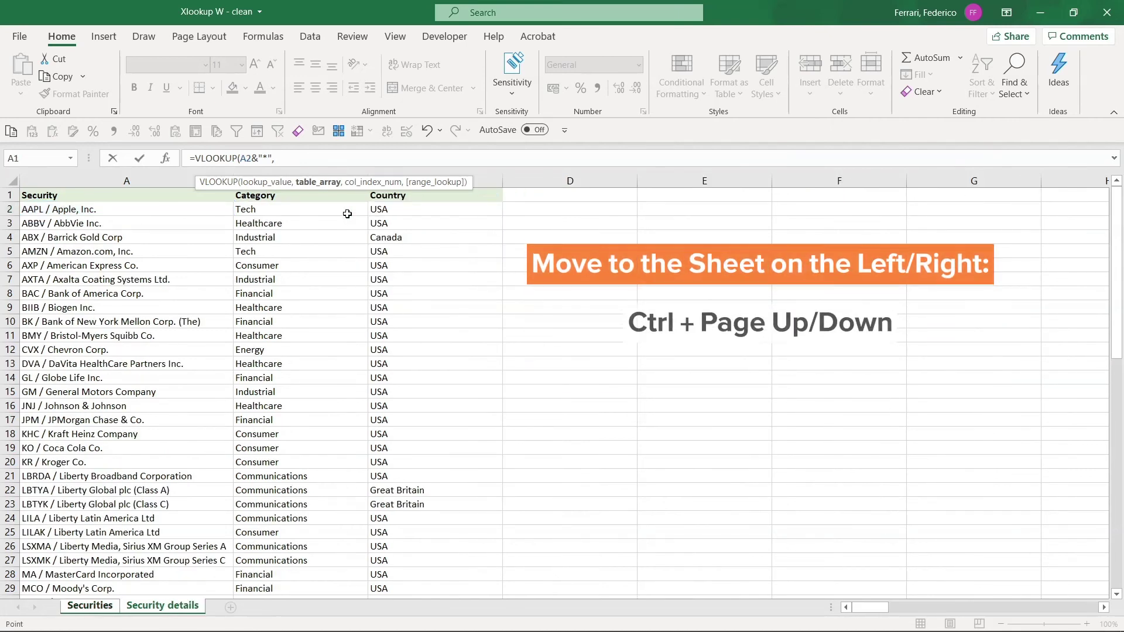
pyautogui.click(222, 211)
pyautogui.hotkey('shift', 'Right')
pyautogui.hotkey('shift', 'Right')
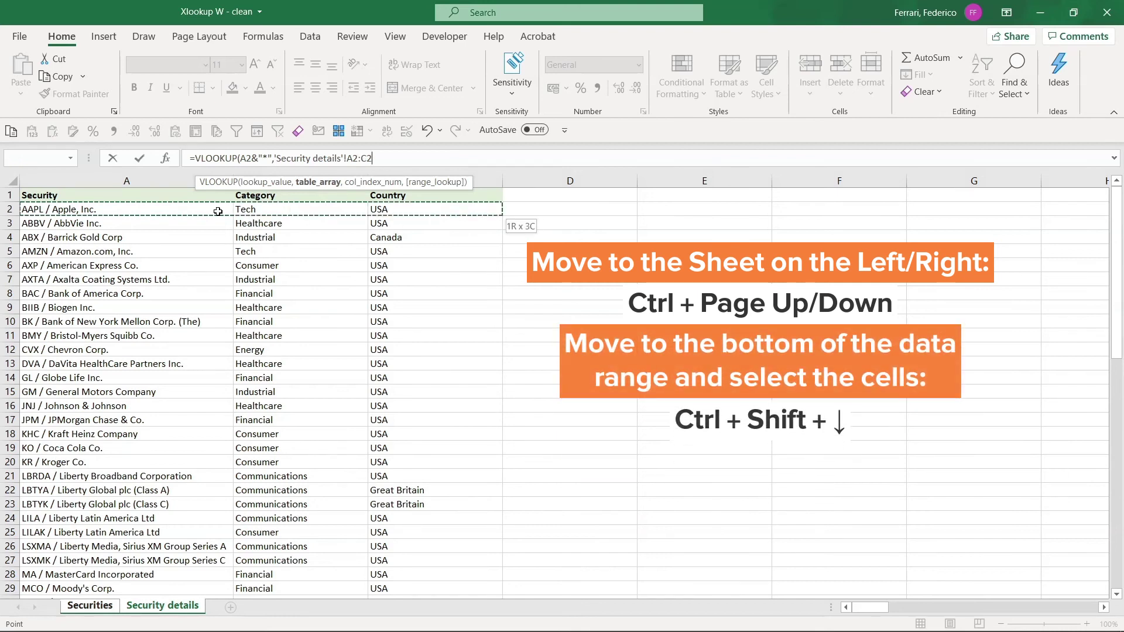
pyautogui.hotkey('ctrl', 'shift', 'Down')
pyautogui.press('F4')
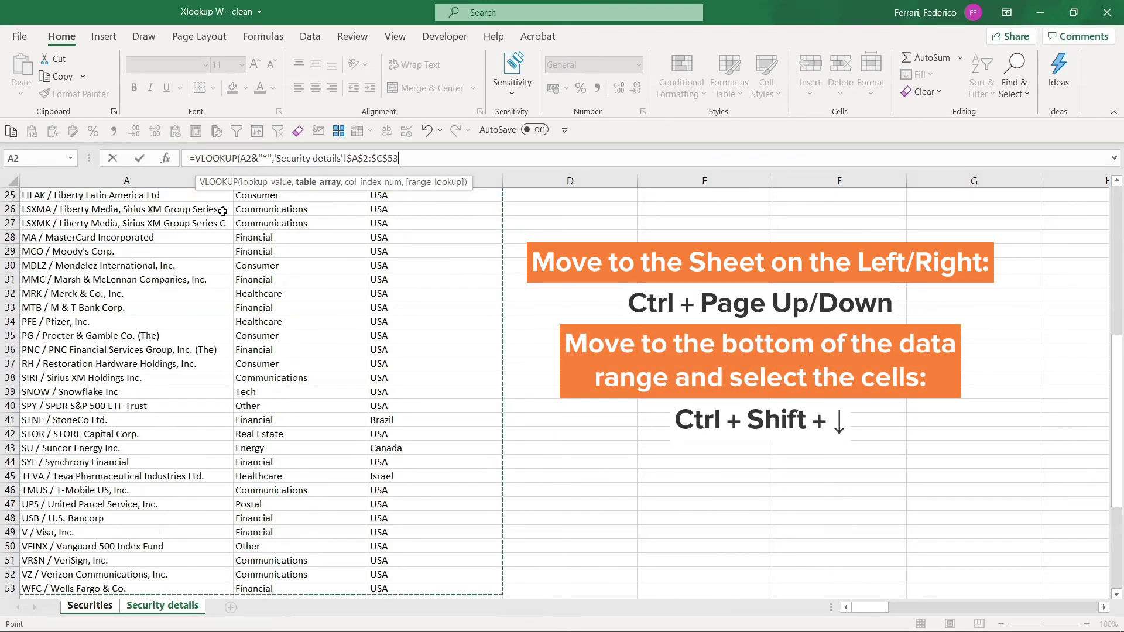
pyautogui.write(',')
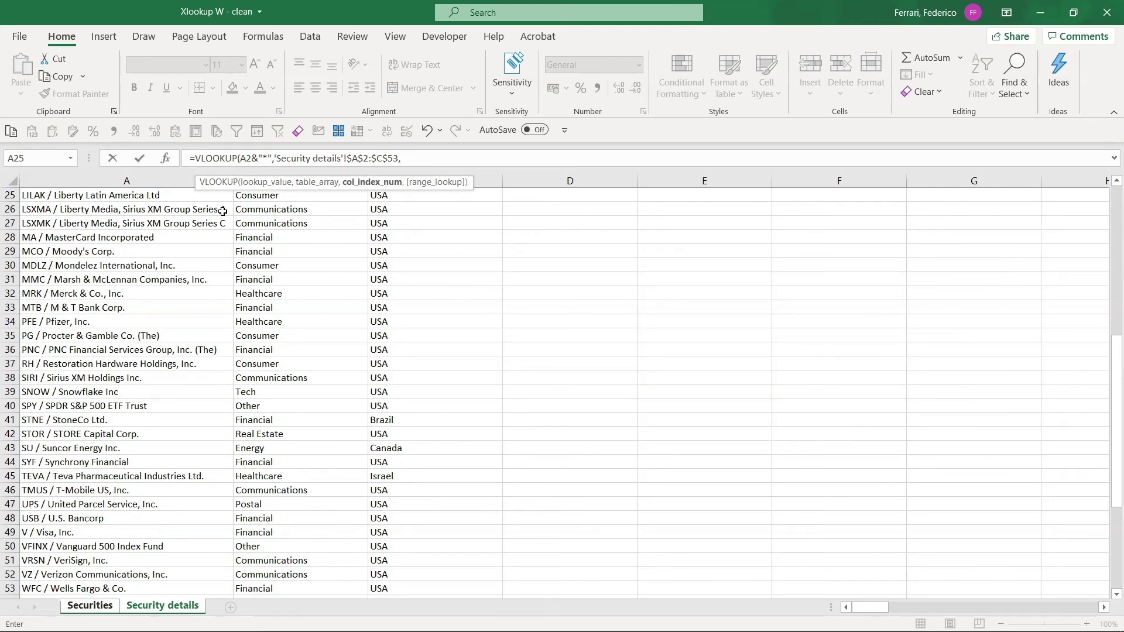
# Complete the VLOOKUP in C2 with column index 3 and exact match 0, and fill it down the Country column.
pyautogui.write('3,')
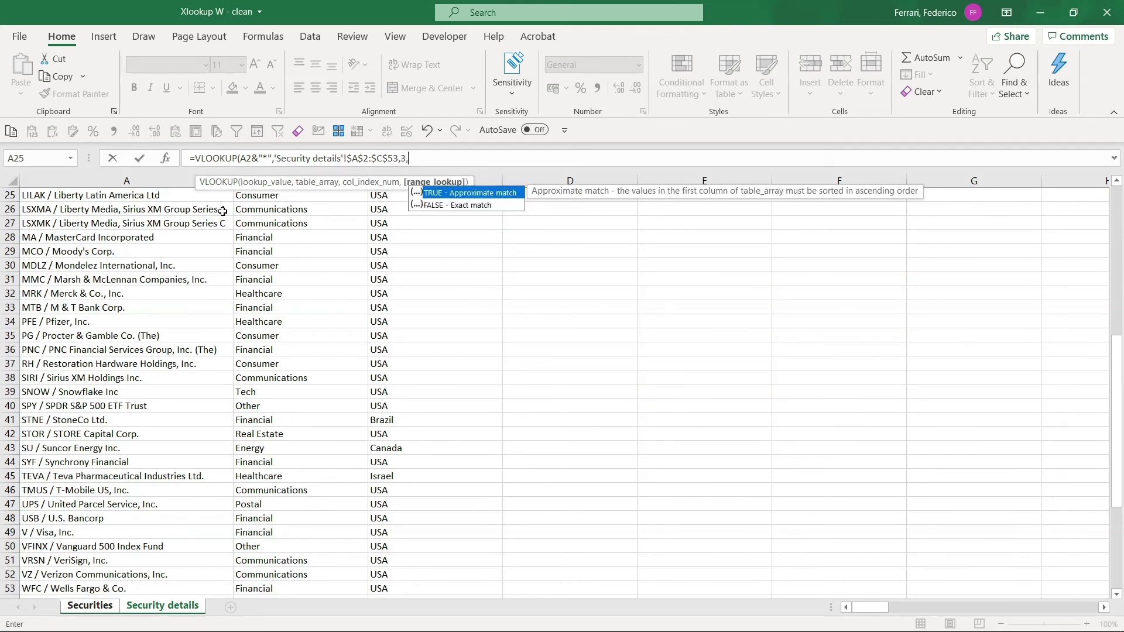
pyautogui.write('0)')
pyautogui.press('Return')
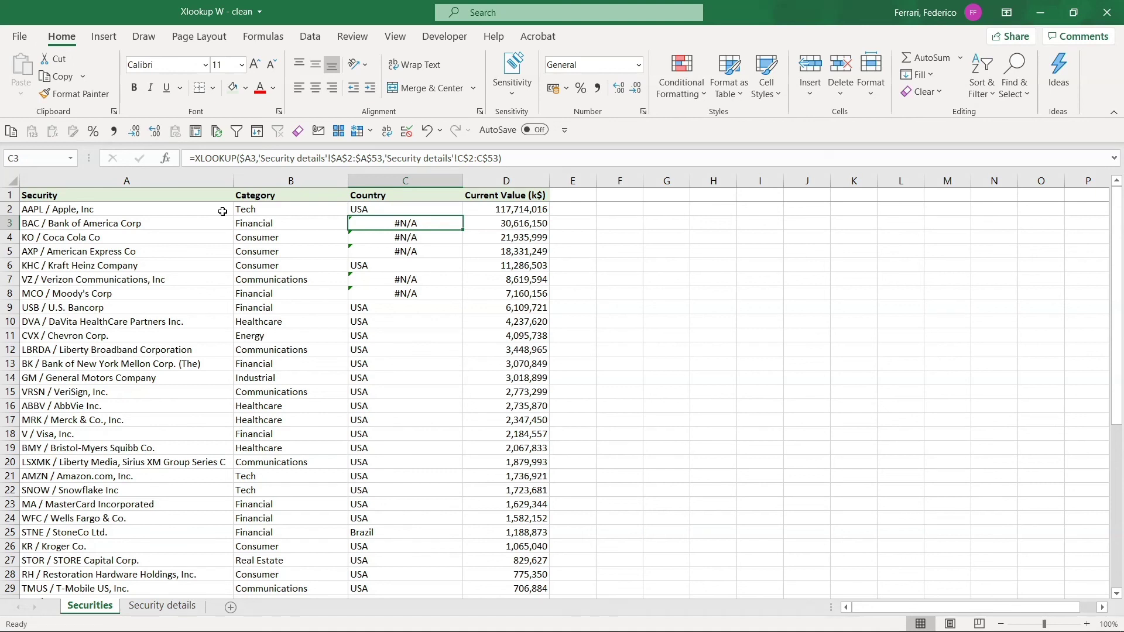
pyautogui.press('Up')
pyautogui.doubleClick(462, 216)
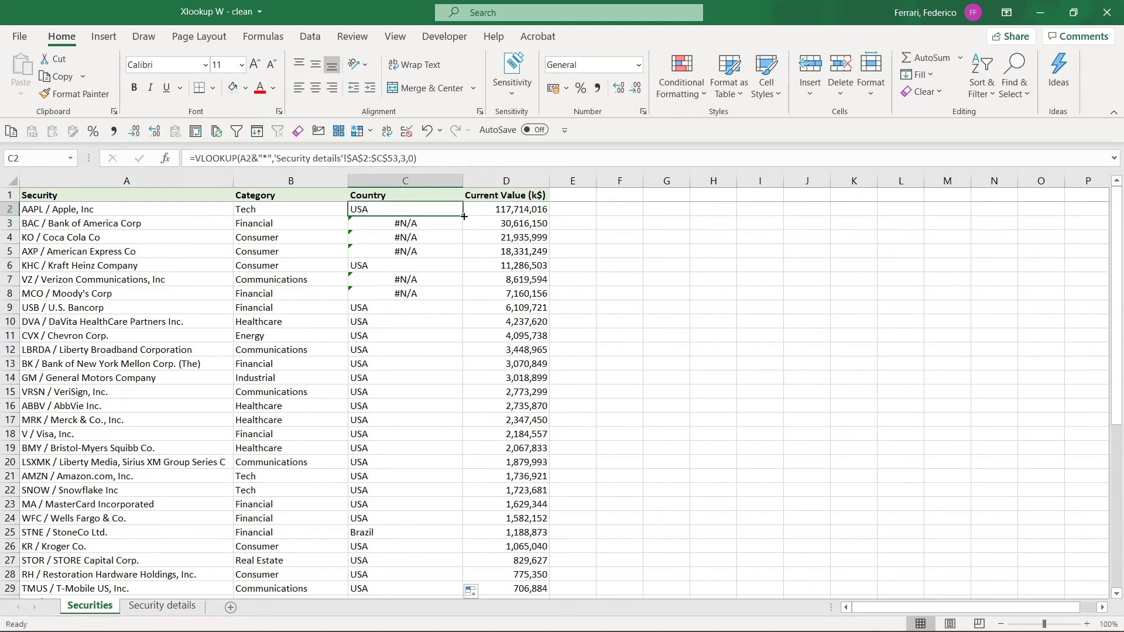
pyautogui.click(430, 210)
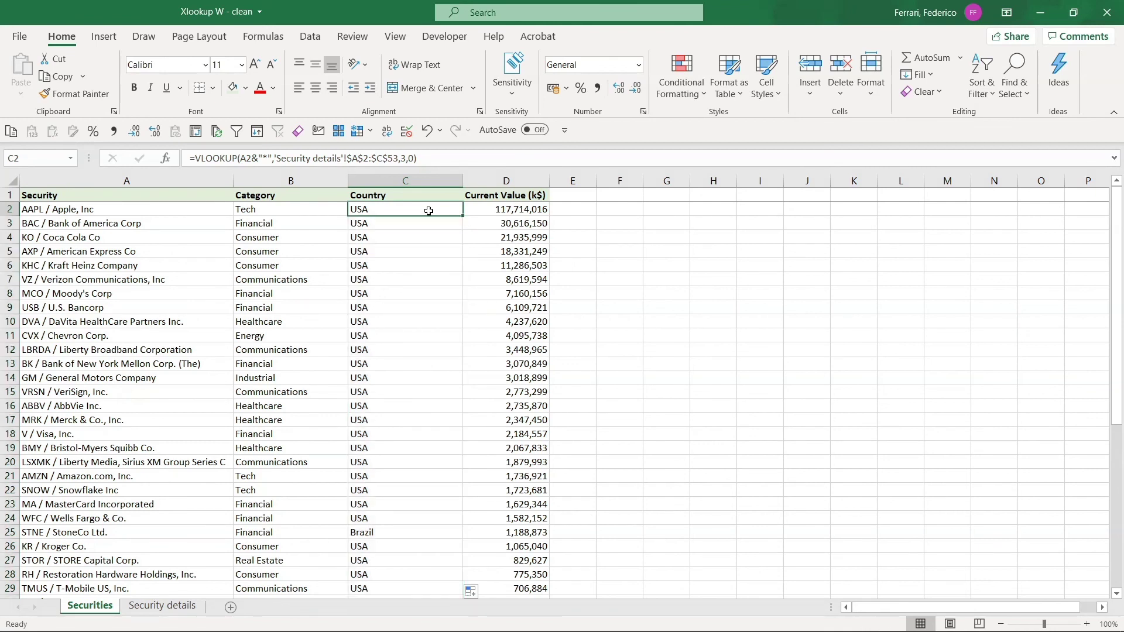